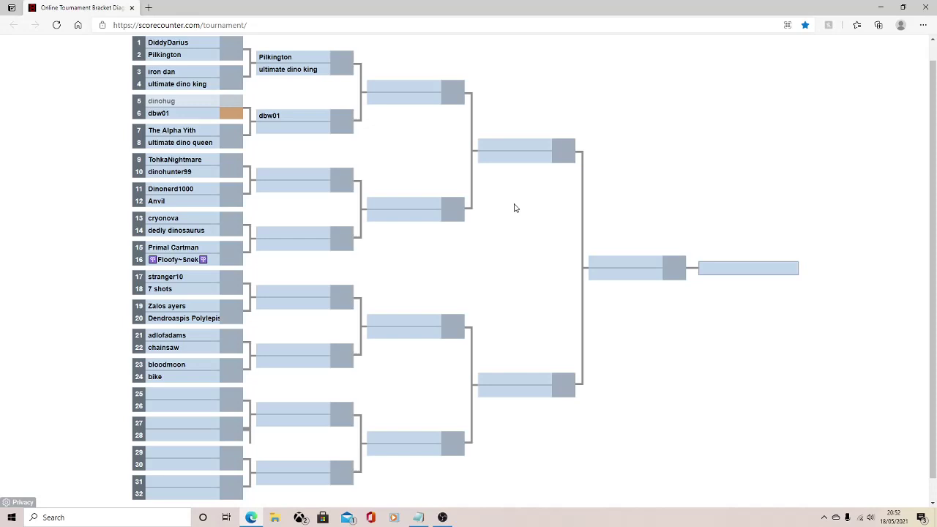
pyautogui.moveTo(181, 101); pyautogui.dragTo(152, 101)
pyautogui.click(172, 112)
pyautogui.doubleClick(191, 100)
pyautogui.click(188, 98)
pyautogui.doubleClick(191, 113)
pyautogui.click(171, 113)
pyautogui.click(117, 131)
# Copy dinohug from slot 5 and paste it into the empty slot 25.
pyautogui.moveTo(247, 123)
pyautogui.moveTo(193, 100); pyautogui.dragTo(153, 102)
pyautogui.click(185, 105)
pyautogui.doubleClick(186, 102)
pyautogui.hotkey('ctrl', 'c')
pyautogui.click(186, 102)
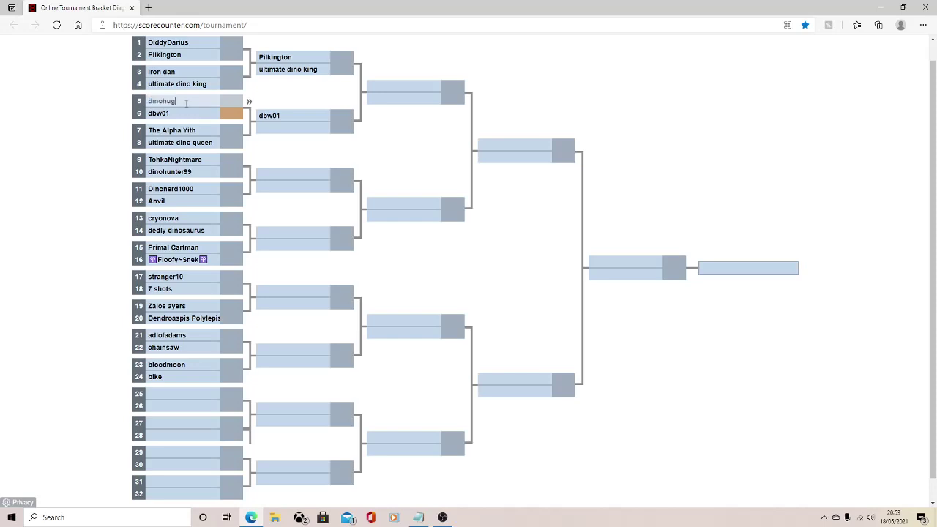
pyautogui.click(180, 392)
pyautogui.hotkey('ctrl', 'v')
pyautogui.click(184, 101)
pyautogui.click(191, 289)
pyautogui.moveTo(182, 277); pyautogui.dragTo(147, 277)
pyautogui.click(193, 290)
pyautogui.doubleClick(178, 394)
pyautogui.press('Tab')
pyautogui.click(199, 396)
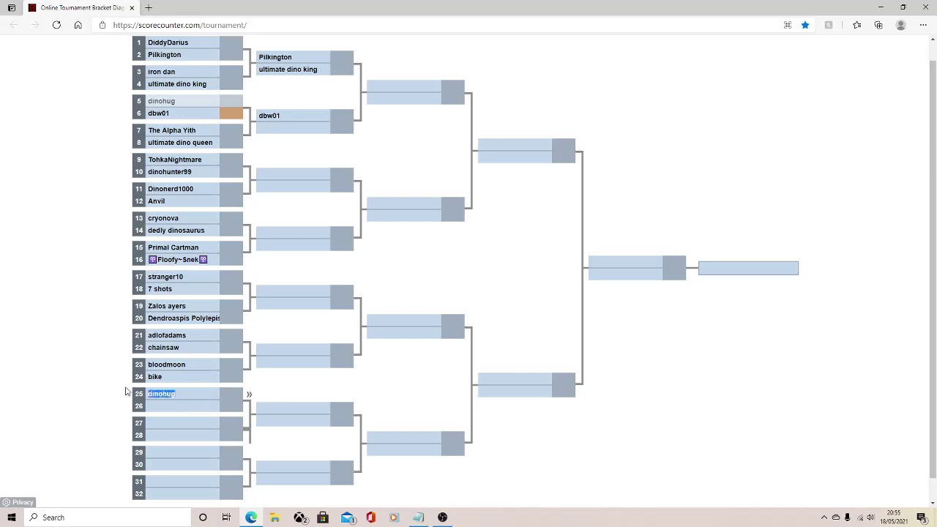
pyautogui.click(197, 393)
pyautogui.moveTo(184, 394); pyautogui.dragTo(149, 394)
pyautogui.click(190, 396)
pyautogui.doubleClick(176, 393)
pyautogui.click(218, 407)
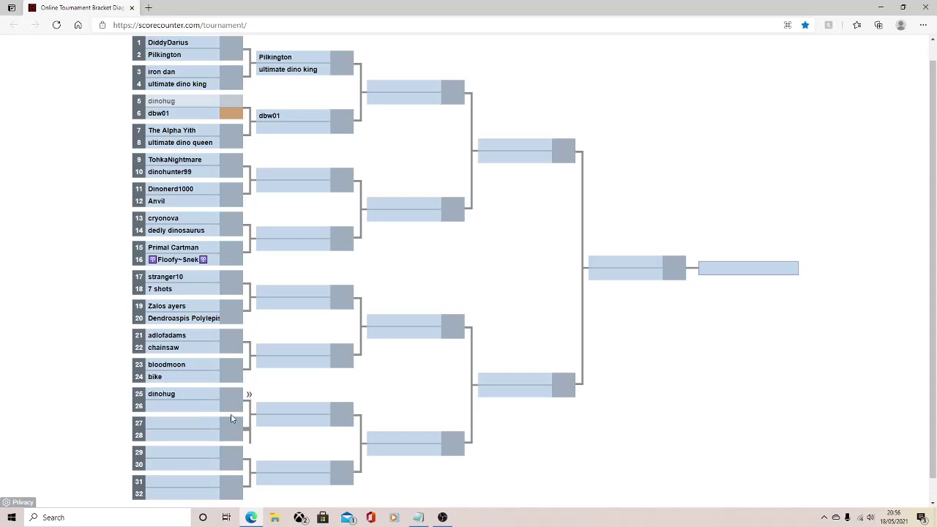